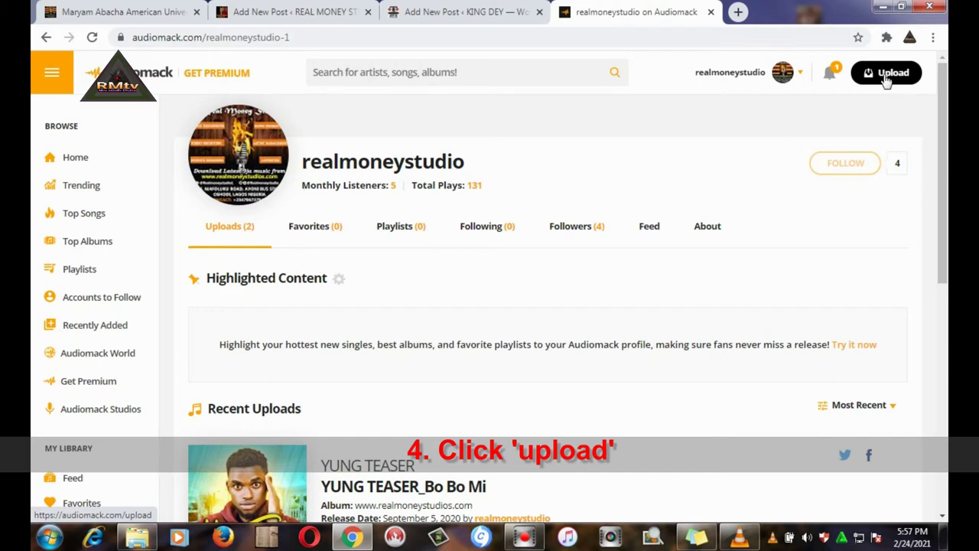
# Step: Start a new upload with Song as the upload type and continue to the file upload page
pyautogui.click(885, 77)
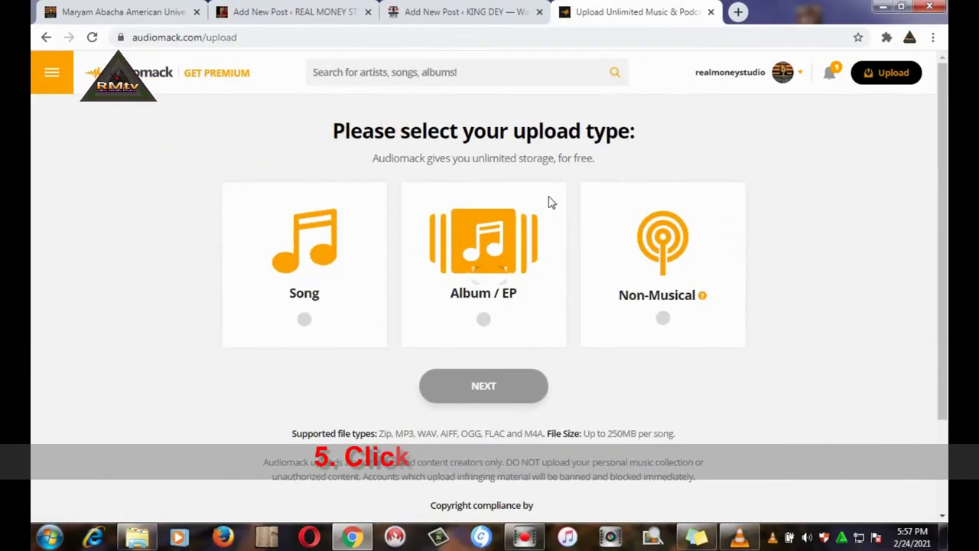
pyautogui.click(302, 319)
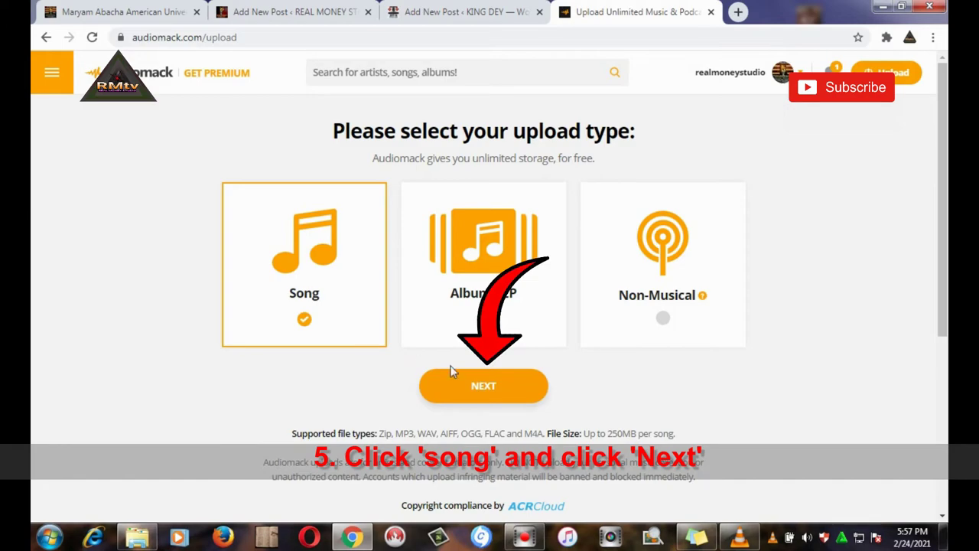
pyautogui.click(476, 386)
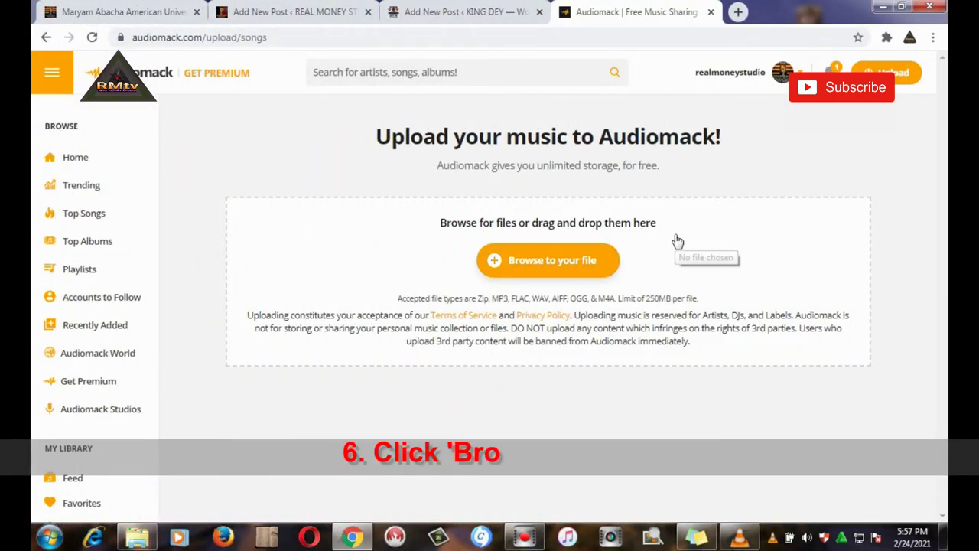
# Step: Upload the "Tell me" MP3 file from the Desktop folder
pyautogui.click(599, 260)
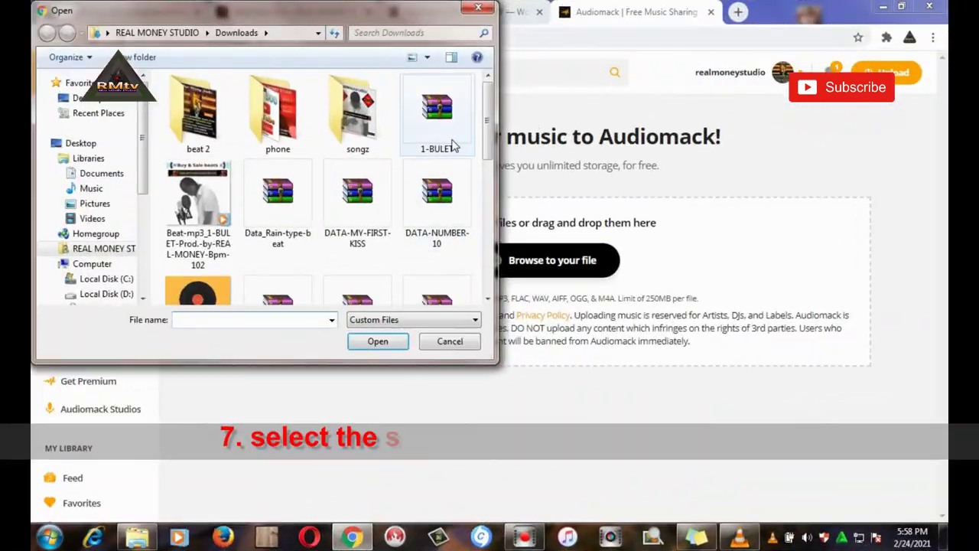
pyautogui.click(93, 100)
pyautogui.click(313, 167)
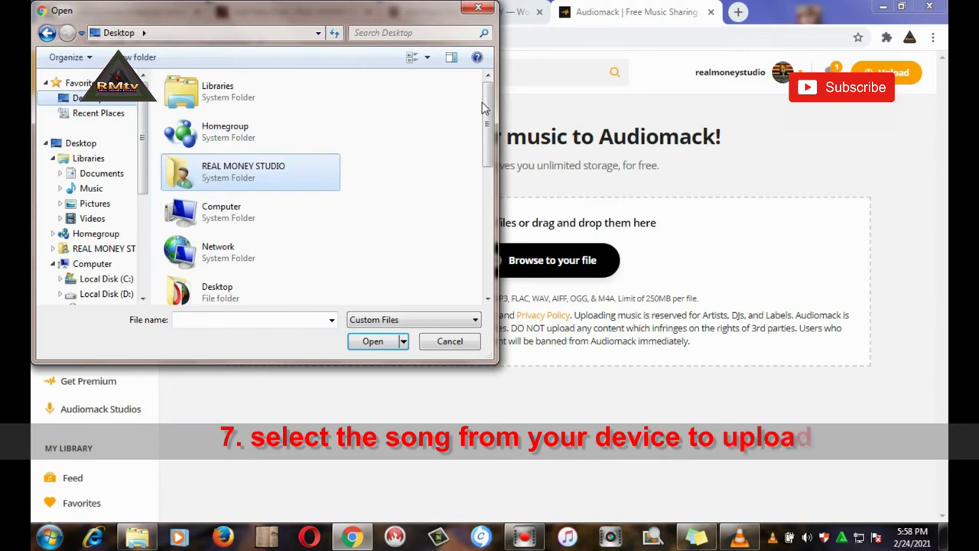
pyautogui.moveTo(486, 109); pyautogui.dragTo(483, 243)
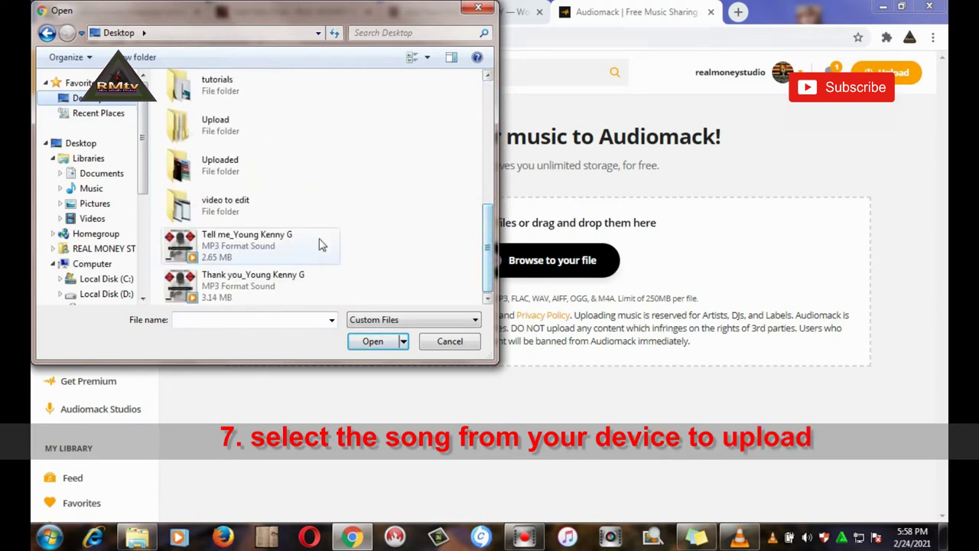
pyautogui.click(267, 246)
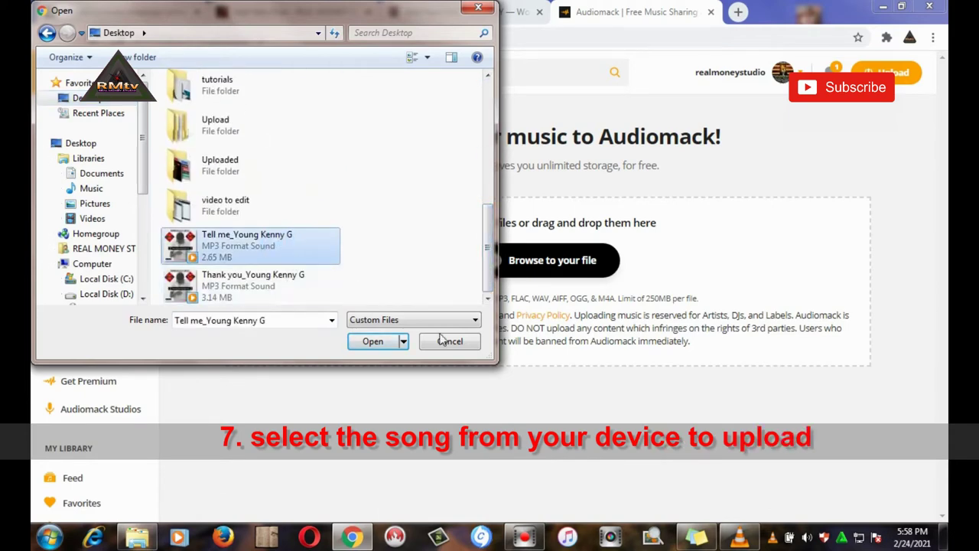
pyautogui.click(380, 341)
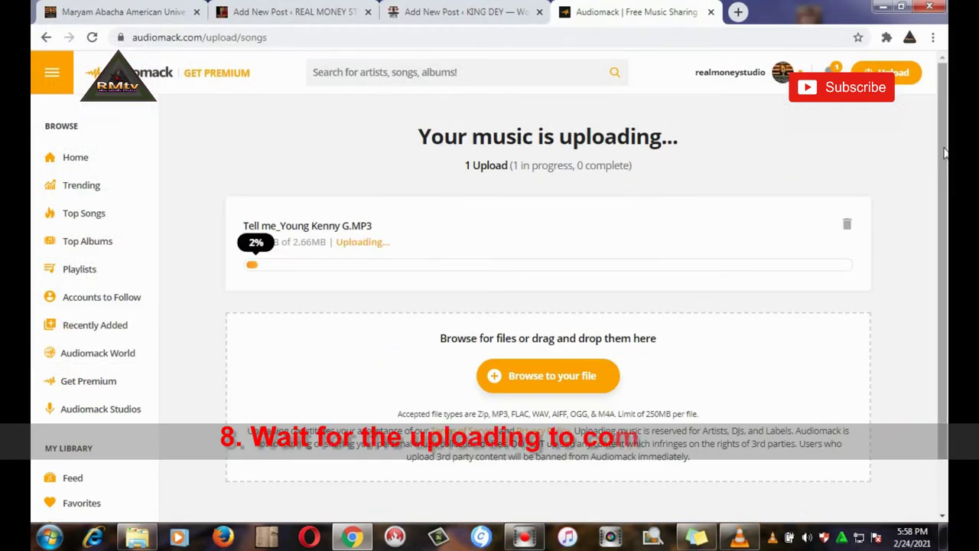
# Step: Replace the song's artwork with the JPEG photo from the Desktop folder
pyautogui.scroll(-1, 936, 199)
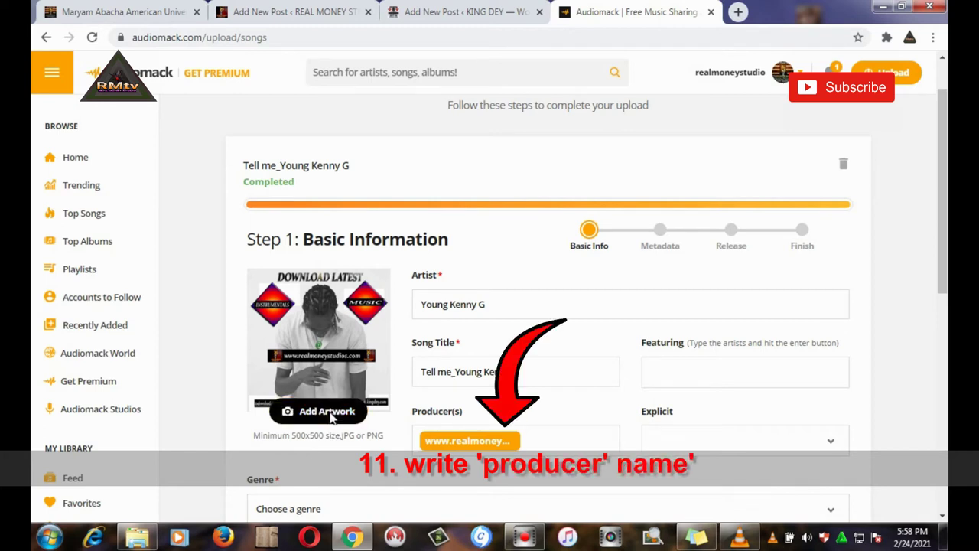
pyautogui.click(331, 414)
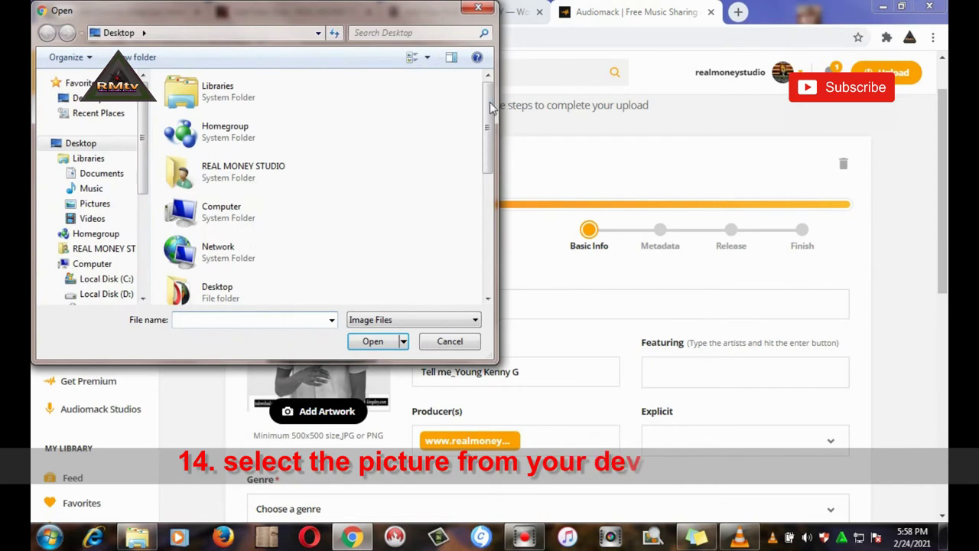
pyautogui.moveTo(490, 103); pyautogui.dragTo(484, 233)
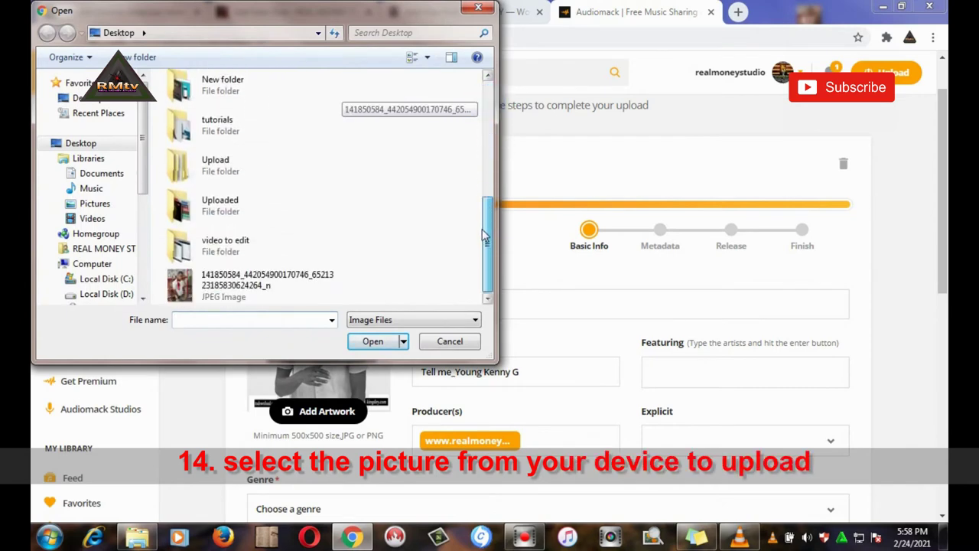
pyautogui.doubleClick(290, 281)
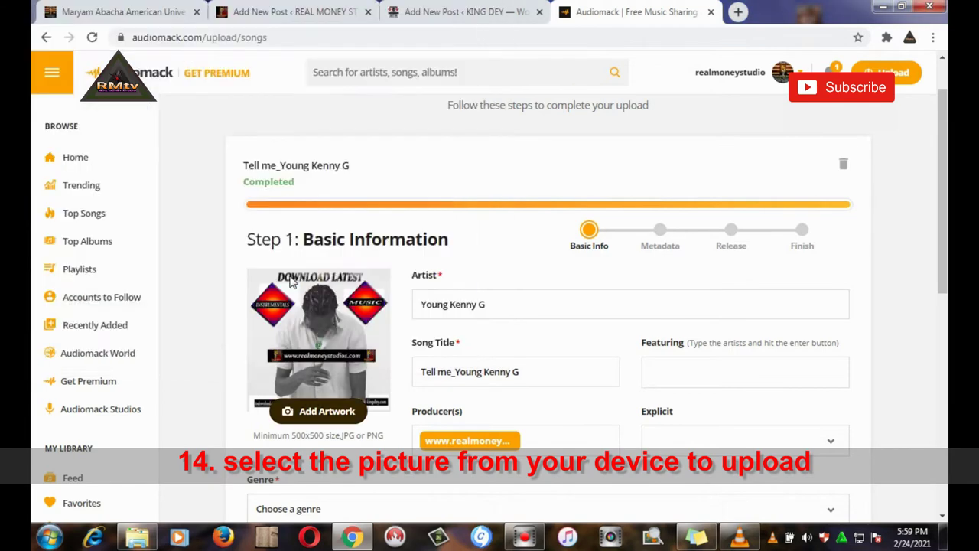
# Step: Shorten the song title to "Tell me" by removing the underscore and the artist's name
pyautogui.scroll(-3, 377, 280)
pyautogui.scroll(-3, 377, 280)
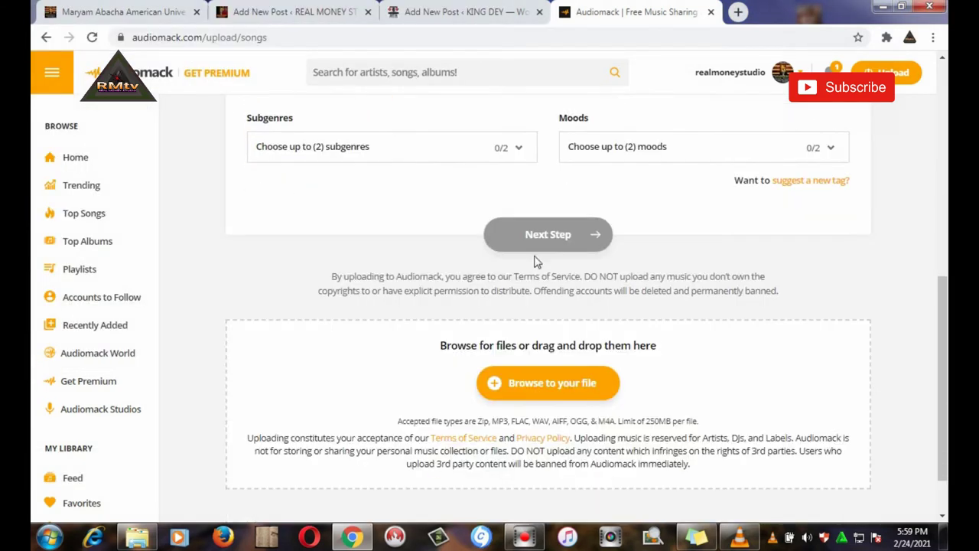
pyautogui.scroll(1, 584, 209)
pyautogui.scroll(2, 564, 214)
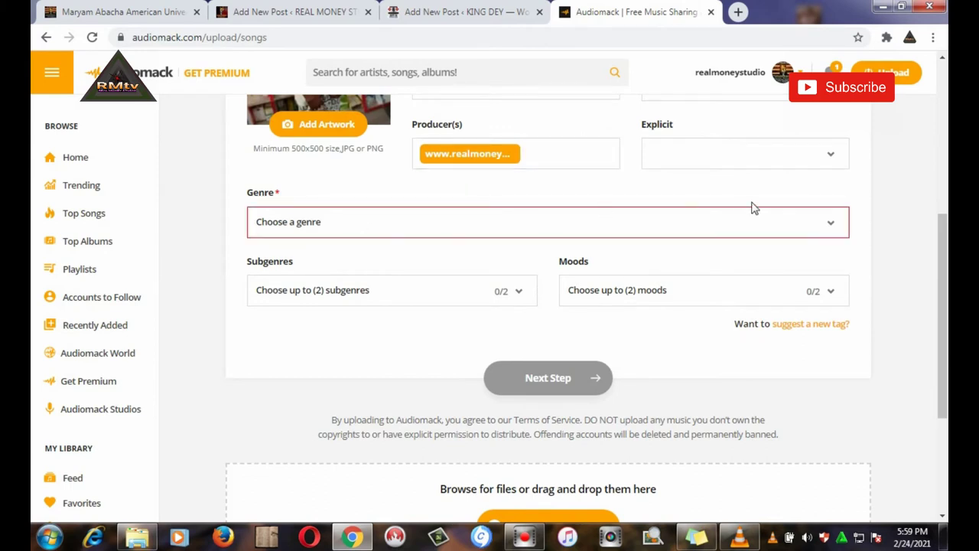
pyautogui.scroll(2, 754, 208)
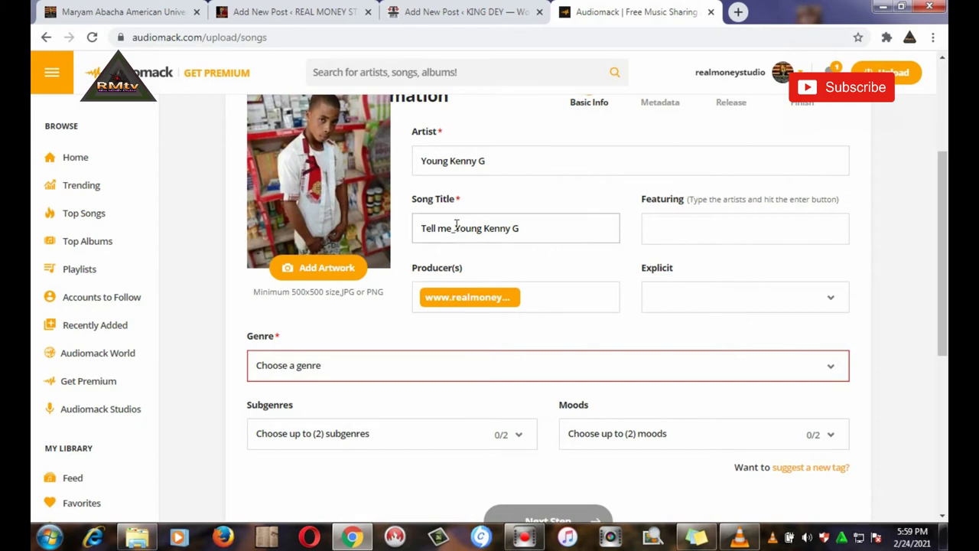
pyautogui.moveTo(456, 228); pyautogui.dragTo(553, 229)
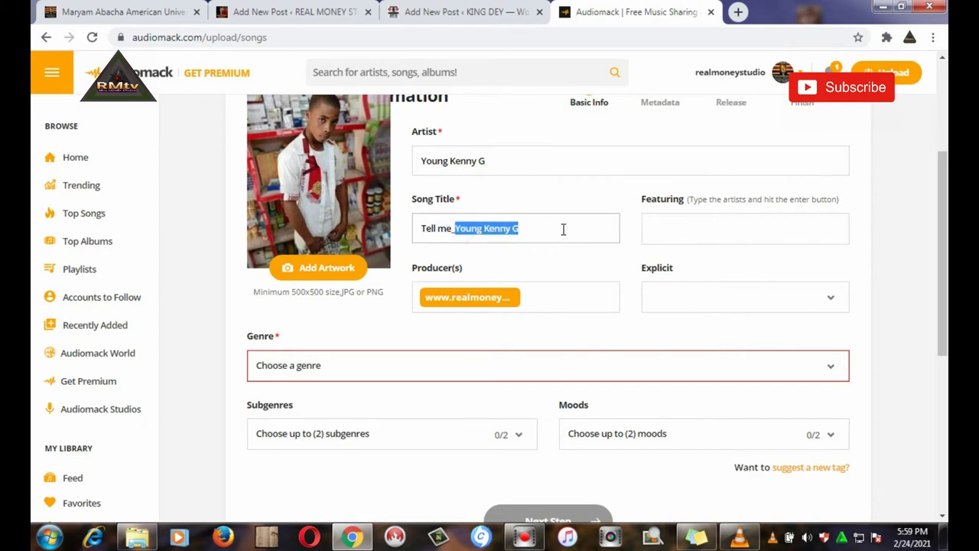
pyautogui.press('BackSpace')
pyautogui.press('BackSpace')
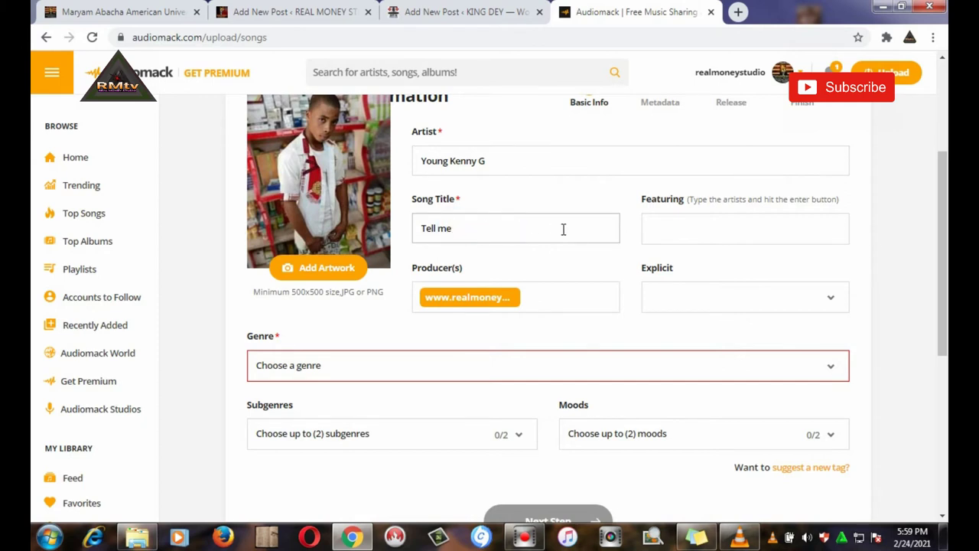
# Step: Set the song's genre to Afrobeats
pyautogui.scroll(-2, 587, 224)
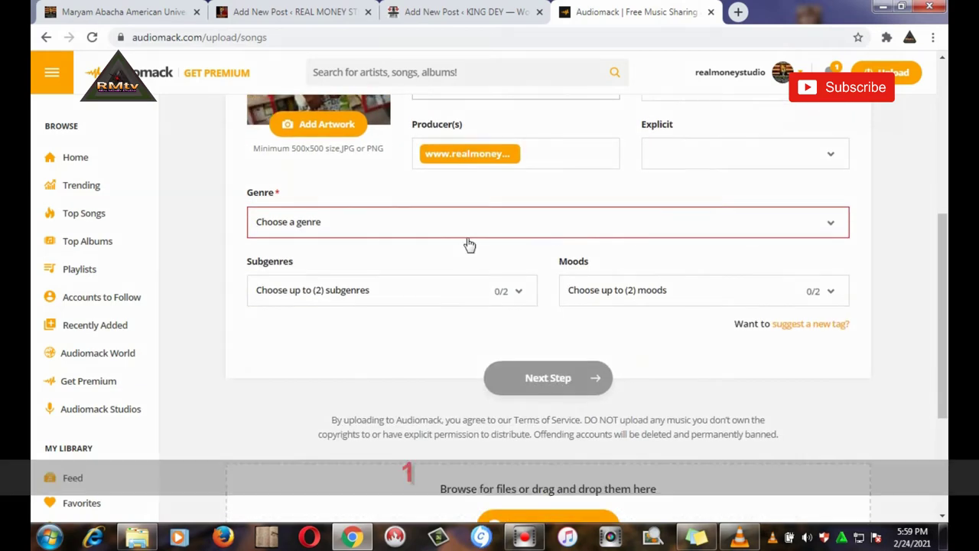
pyautogui.click(503, 232)
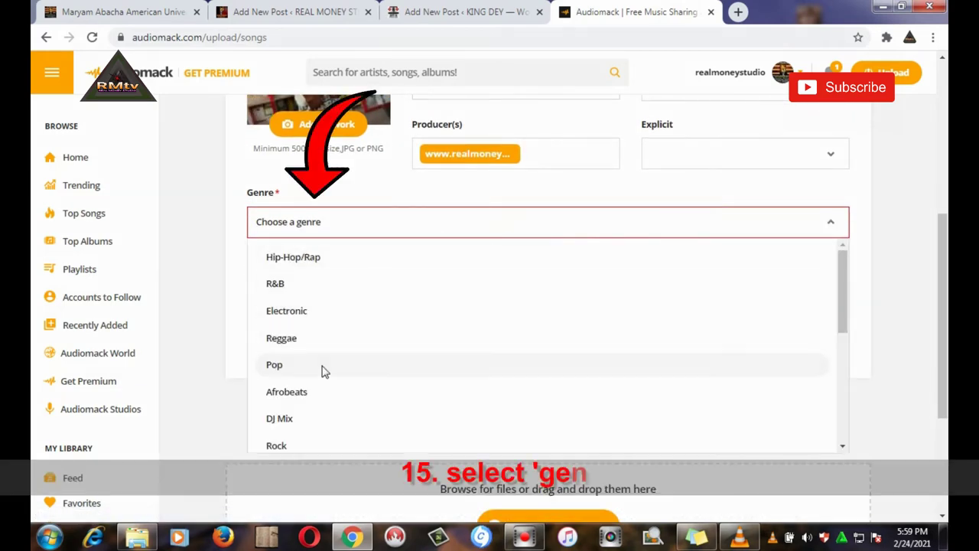
pyautogui.click(310, 391)
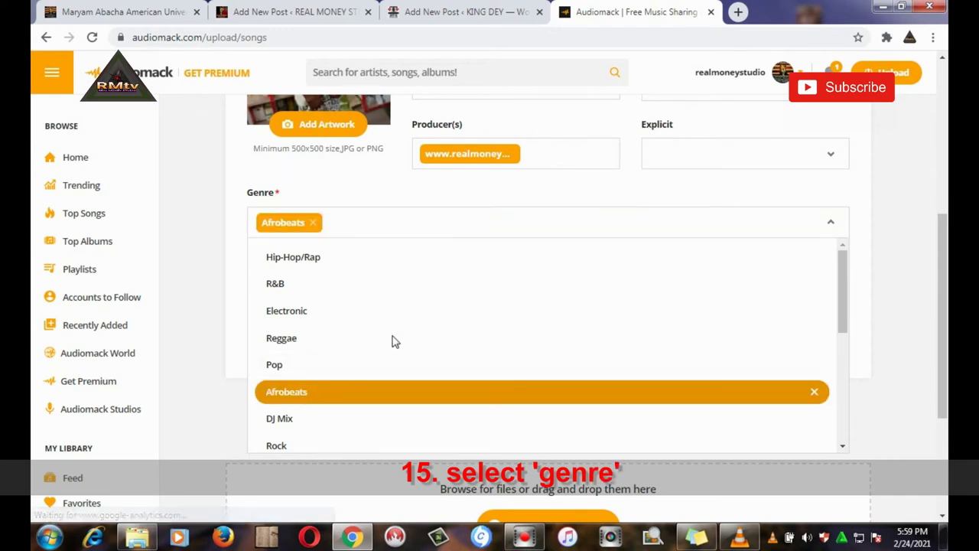
pyautogui.scroll(-1, 642, 329)
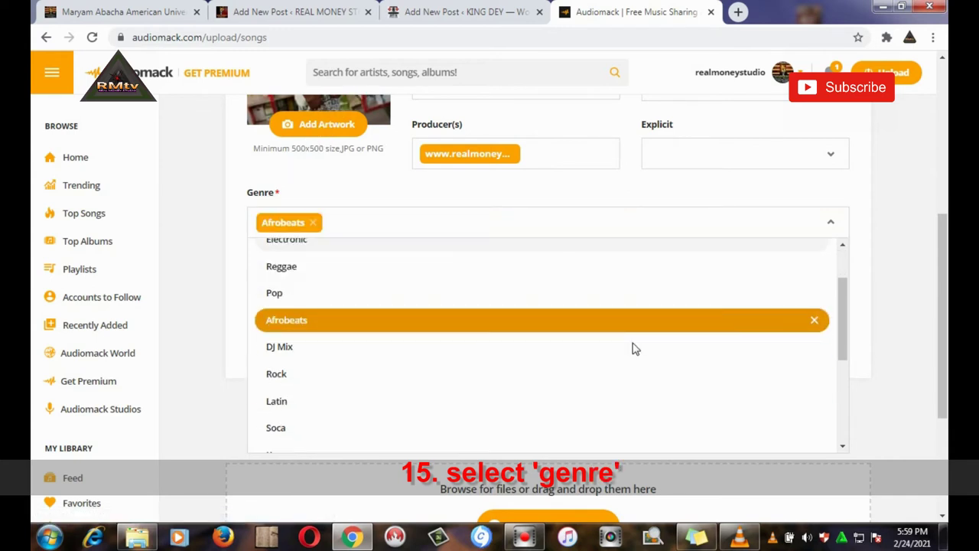
pyautogui.click(879, 301)
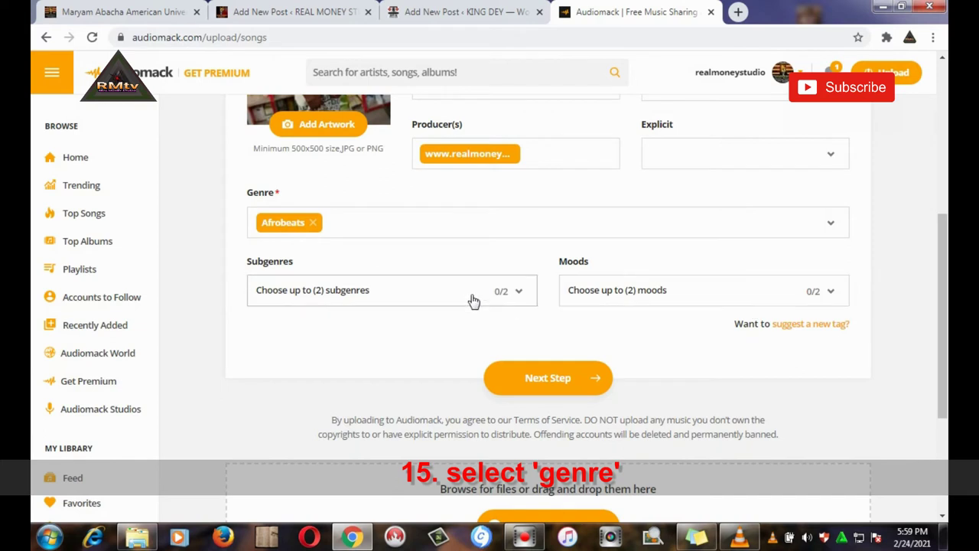
# Step: Choose Afro-Dancehall and Afro-Hip-Hop as the song's two subgenres
pyautogui.click(426, 298)
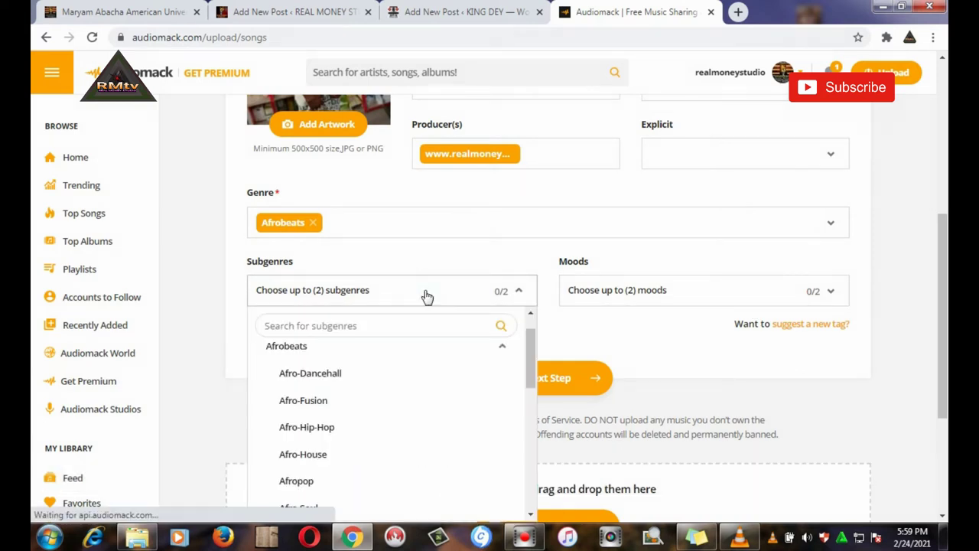
pyautogui.click(346, 373)
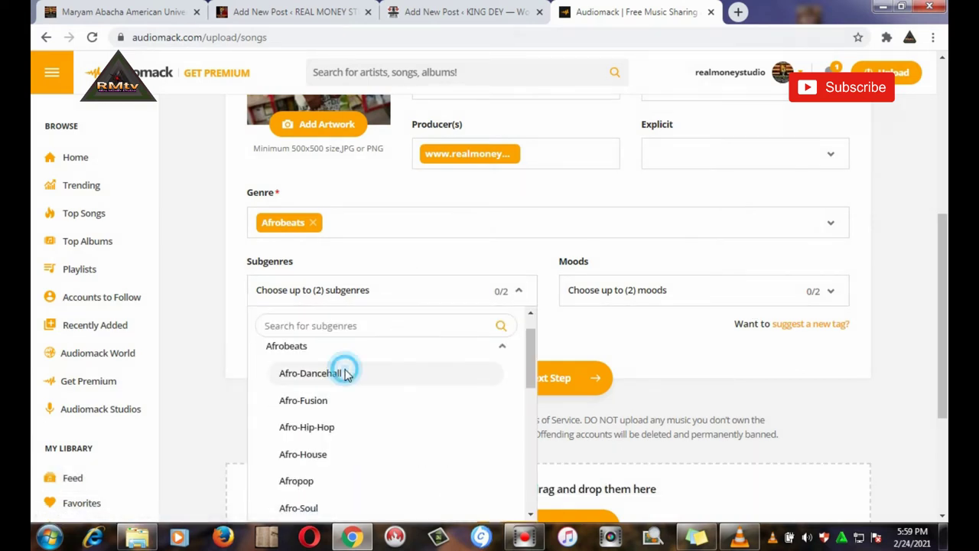
pyautogui.click(808, 378)
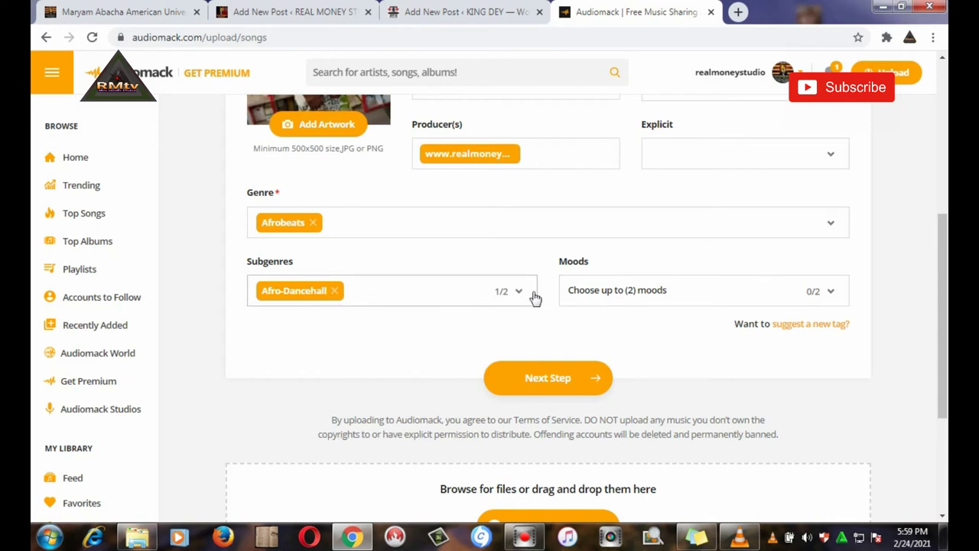
pyautogui.click(486, 298)
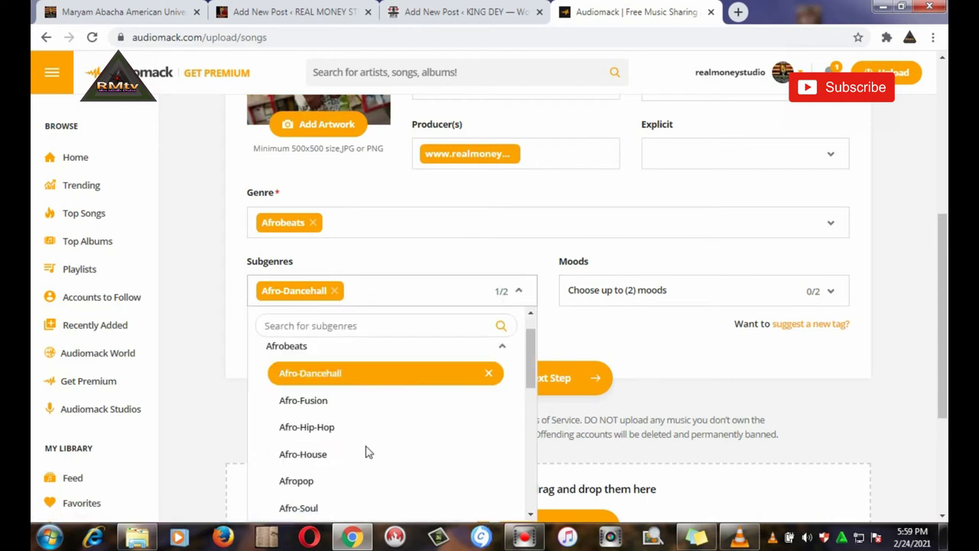
pyautogui.click(333, 433)
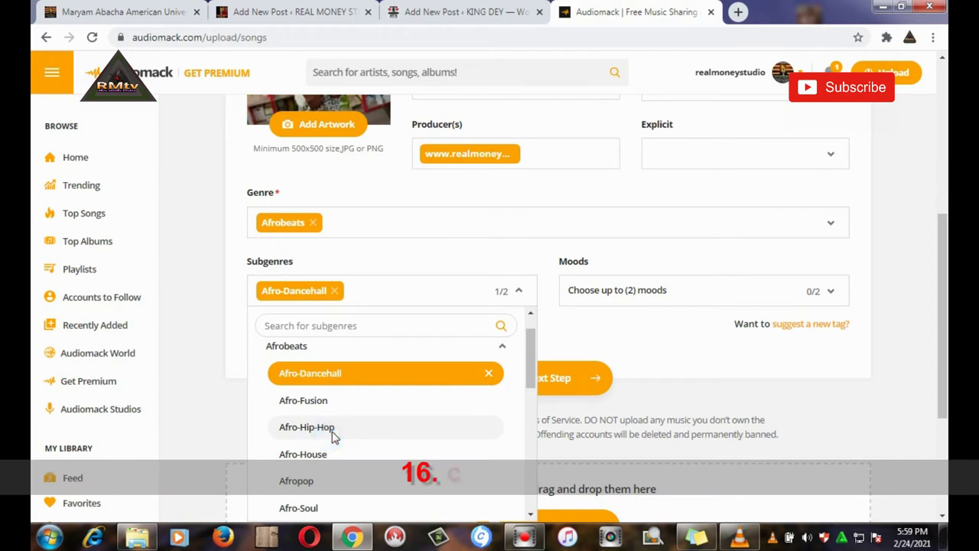
pyautogui.click(738, 371)
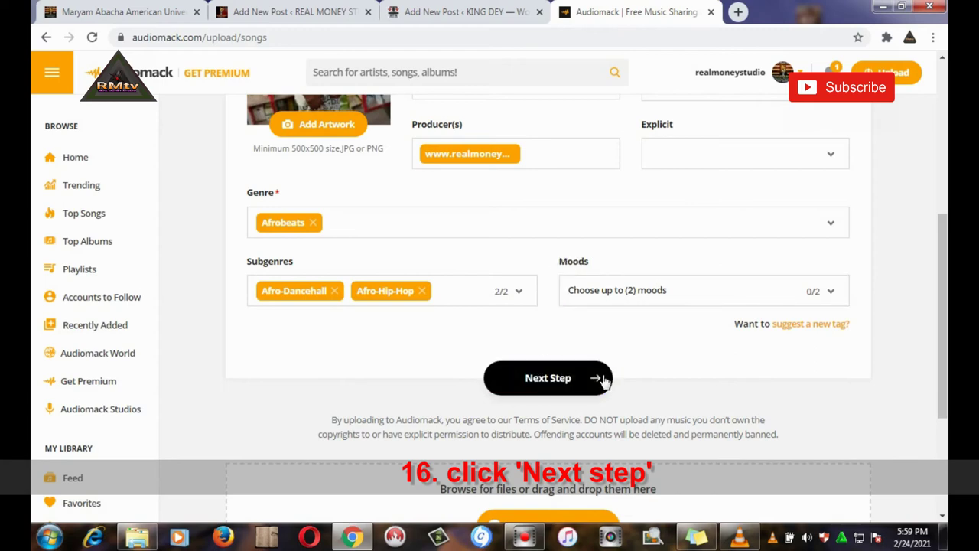
# Step: Continue through the metadata and release stages with their existing entries and finish the song upload
pyautogui.click(581, 379)
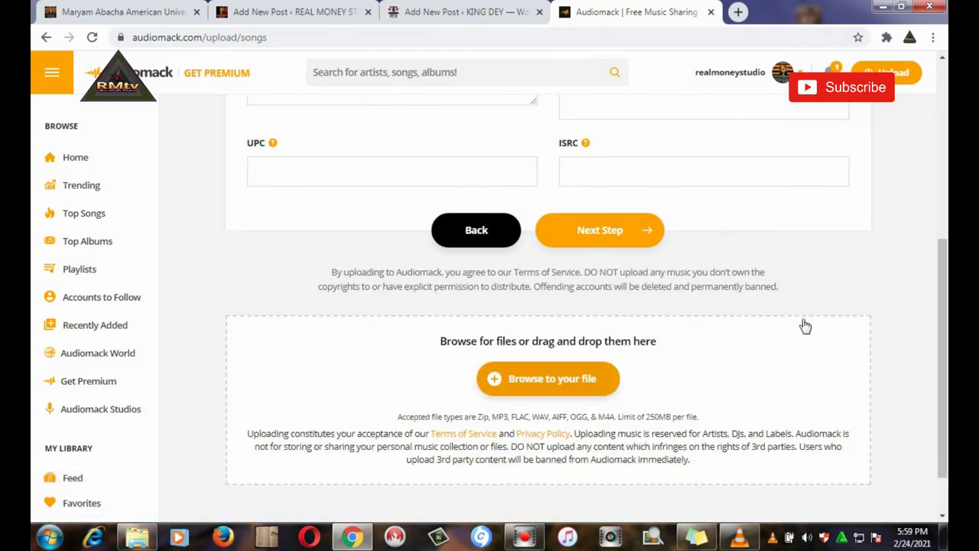
pyautogui.scroll(5, 772, 311)
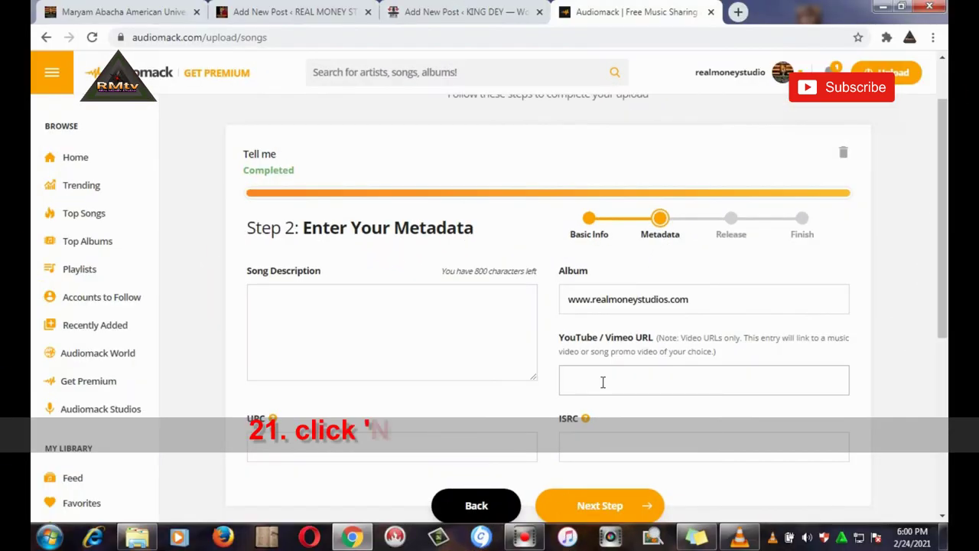
pyautogui.scroll(-1, 602, 383)
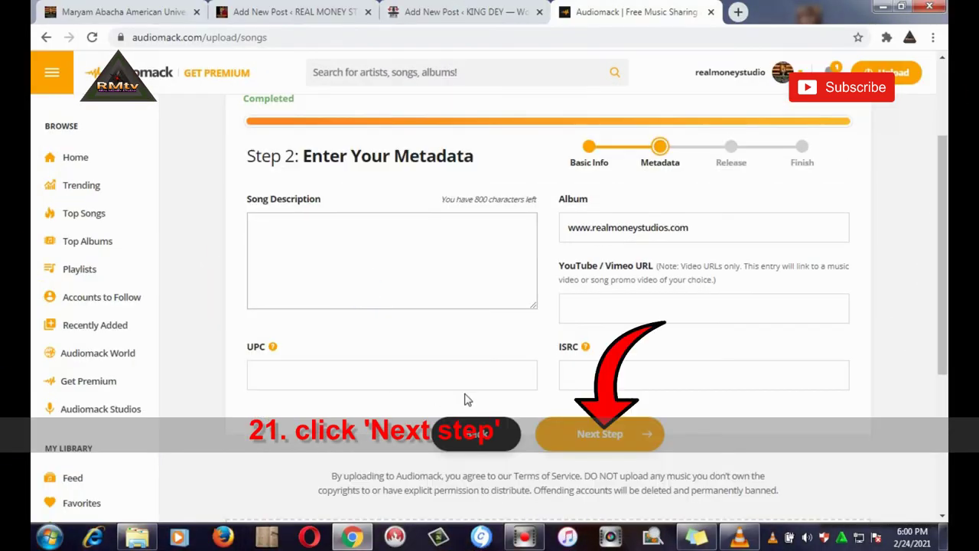
pyautogui.click(629, 433)
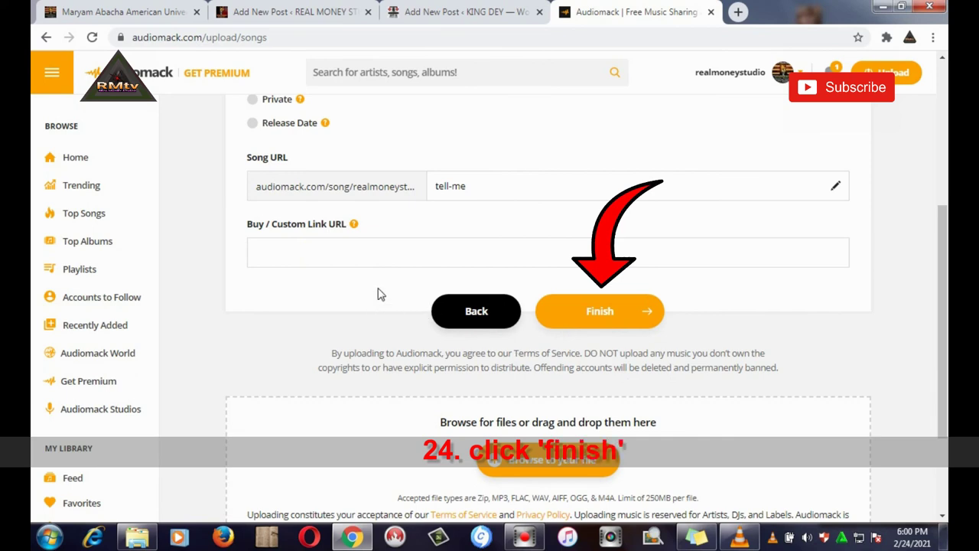
pyautogui.click(623, 310)
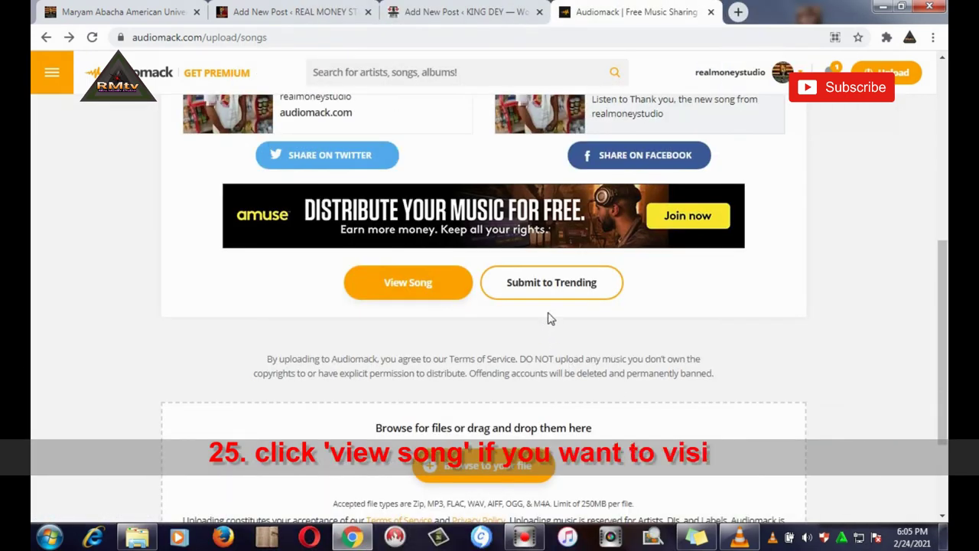
# Step: Open the uploaded song's page and look over its player and details
pyautogui.click(415, 301)
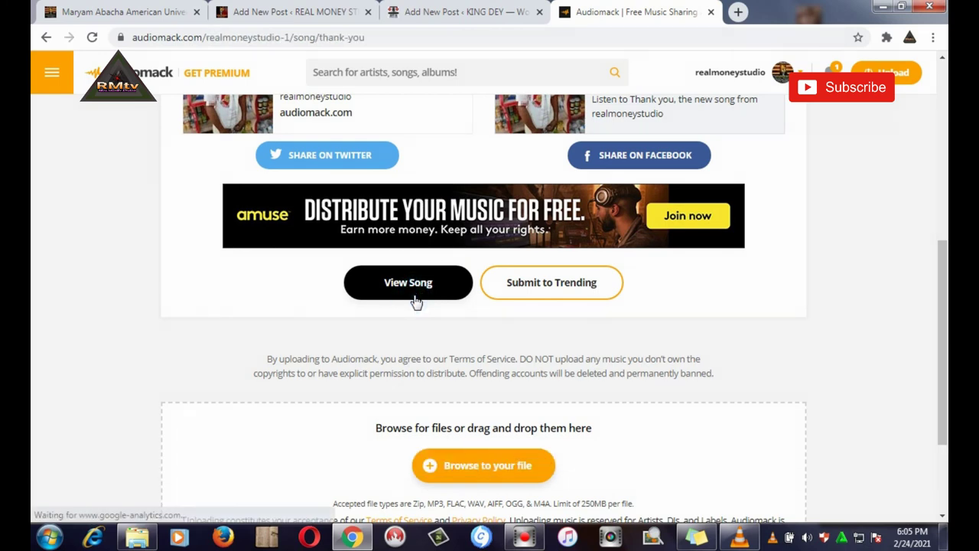
pyautogui.scroll(-2, 406, 280)
pyautogui.scroll(2, 406, 280)
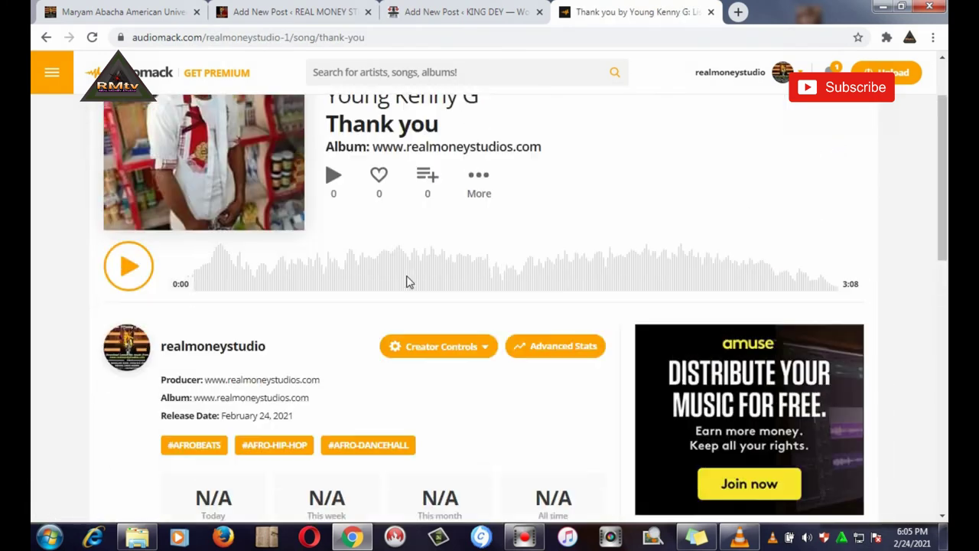